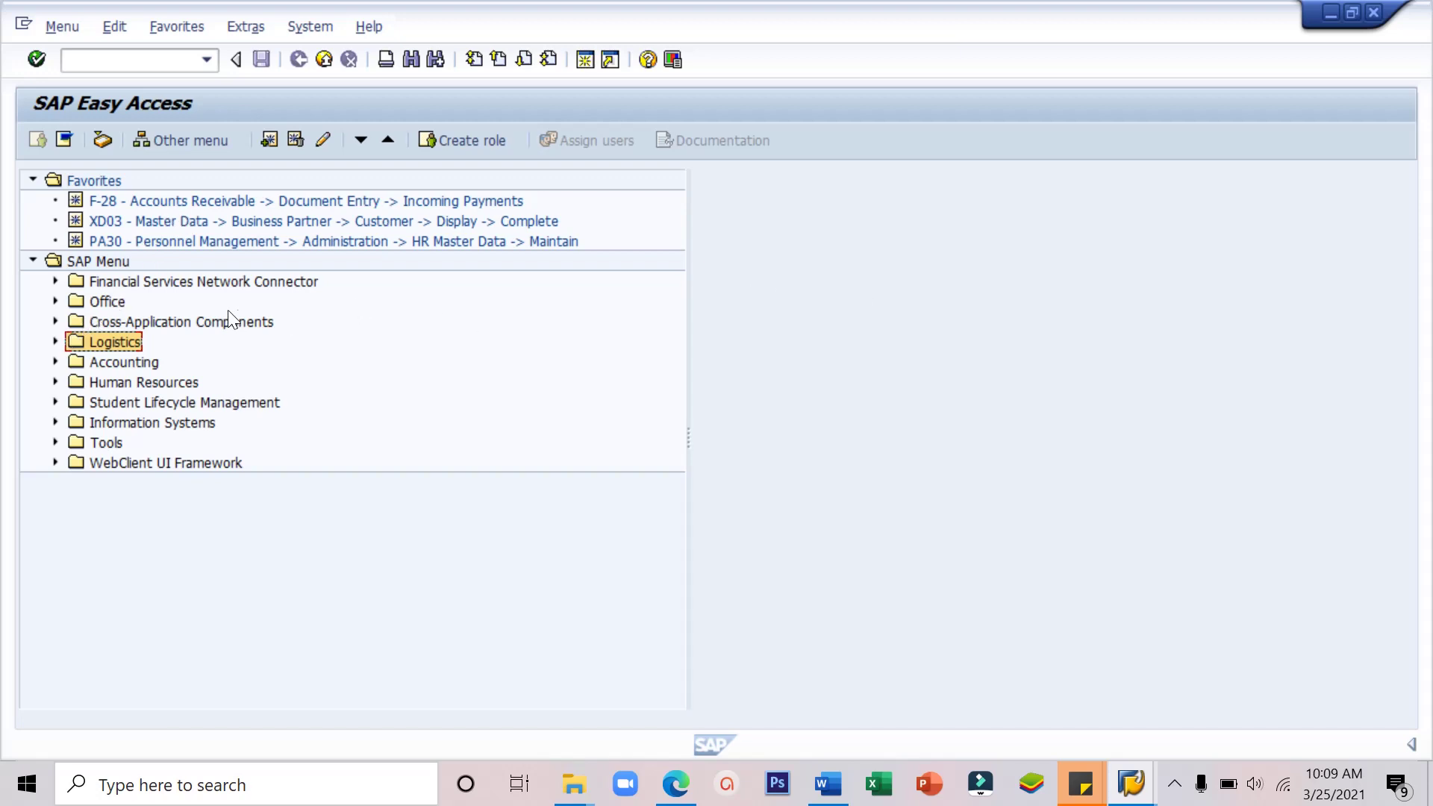
- Open the CS03 transaction for displaying a material BOM, found under Logistics, Production, Master Data, Bills of Material
{"action": "left_click", "coordinate": [55, 342]}
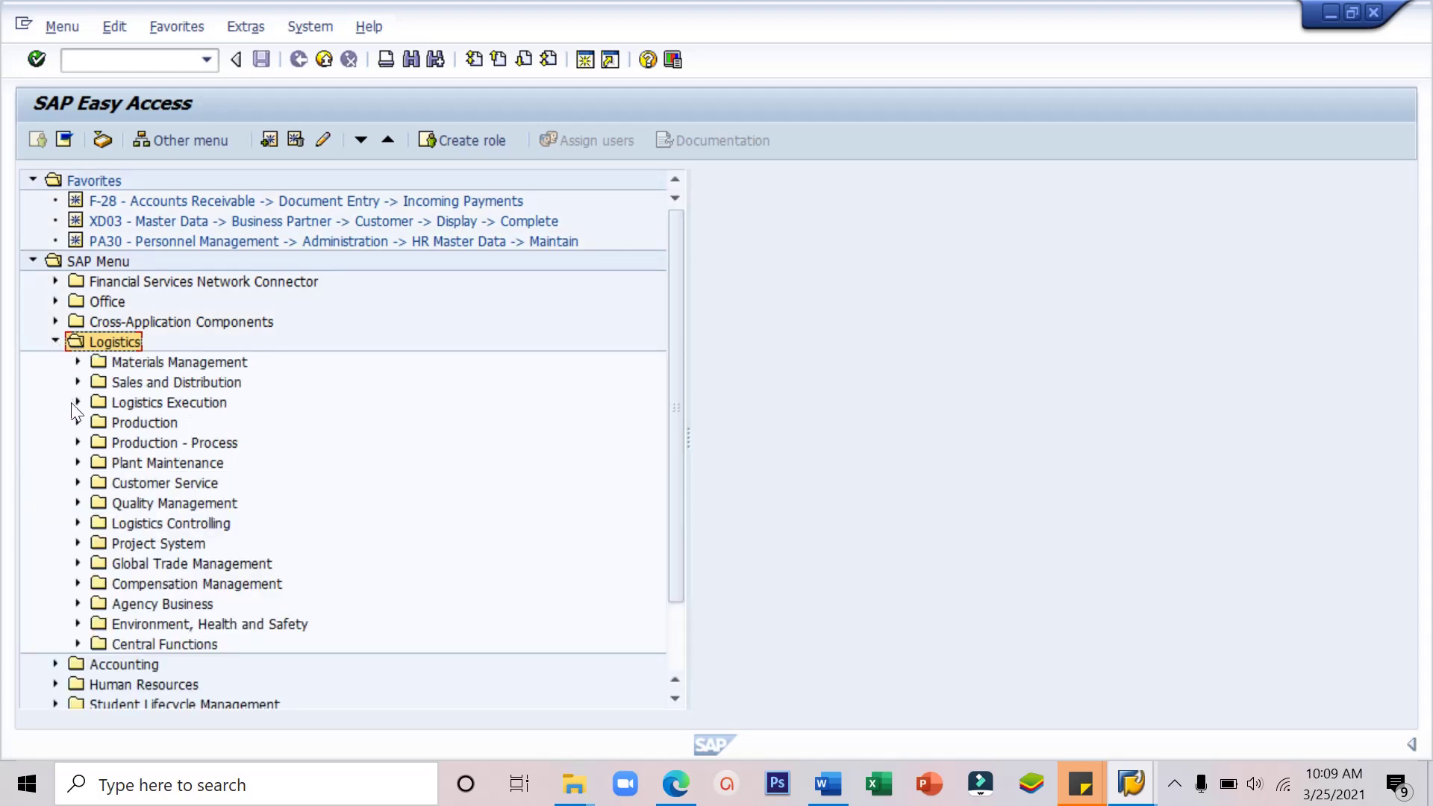
{"action": "left_click", "coordinate": [78, 423]}
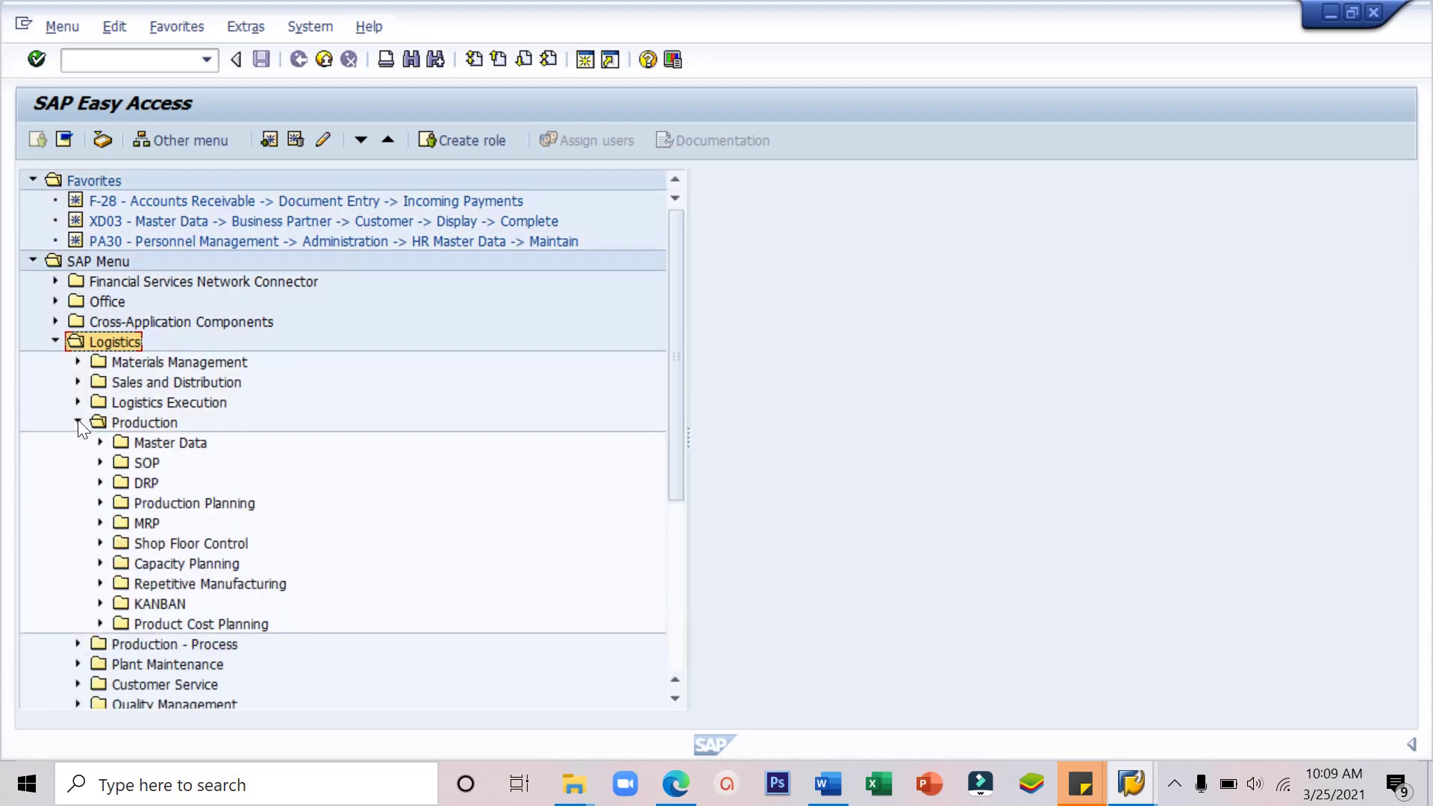
{"action": "left_click", "coordinate": [100, 443]}
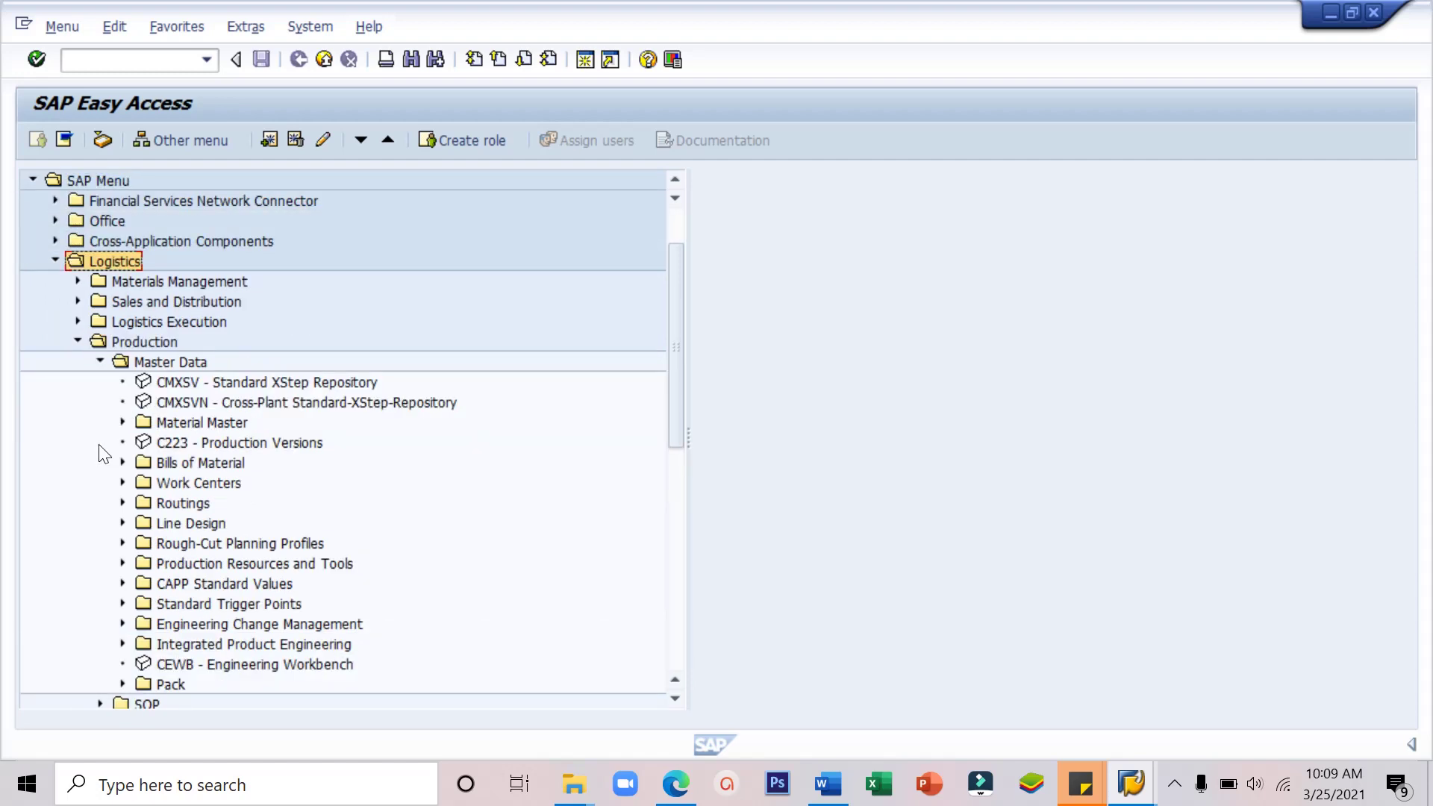
{"action": "left_click", "coordinate": [122, 463]}
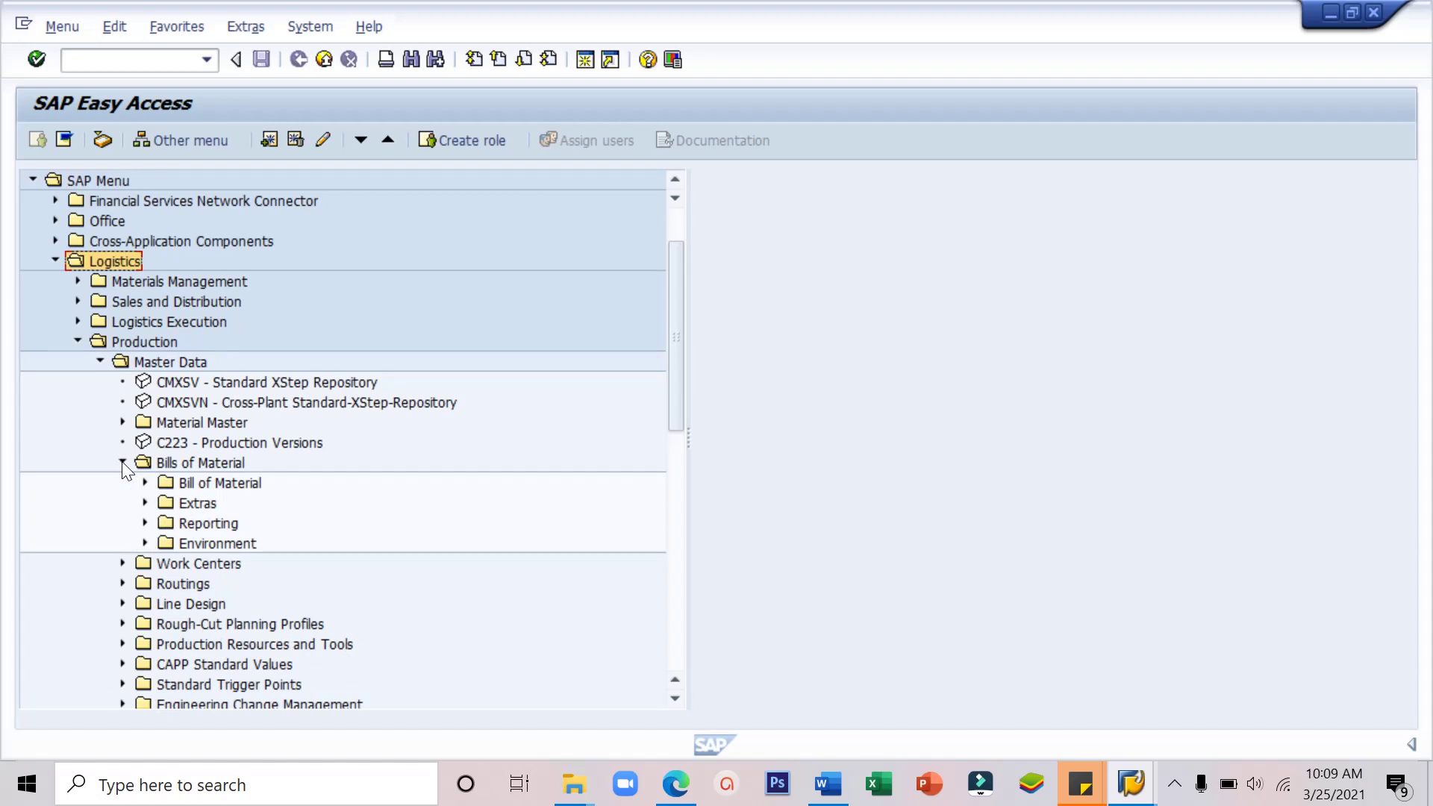
{"action": "left_click", "coordinate": [144, 483]}
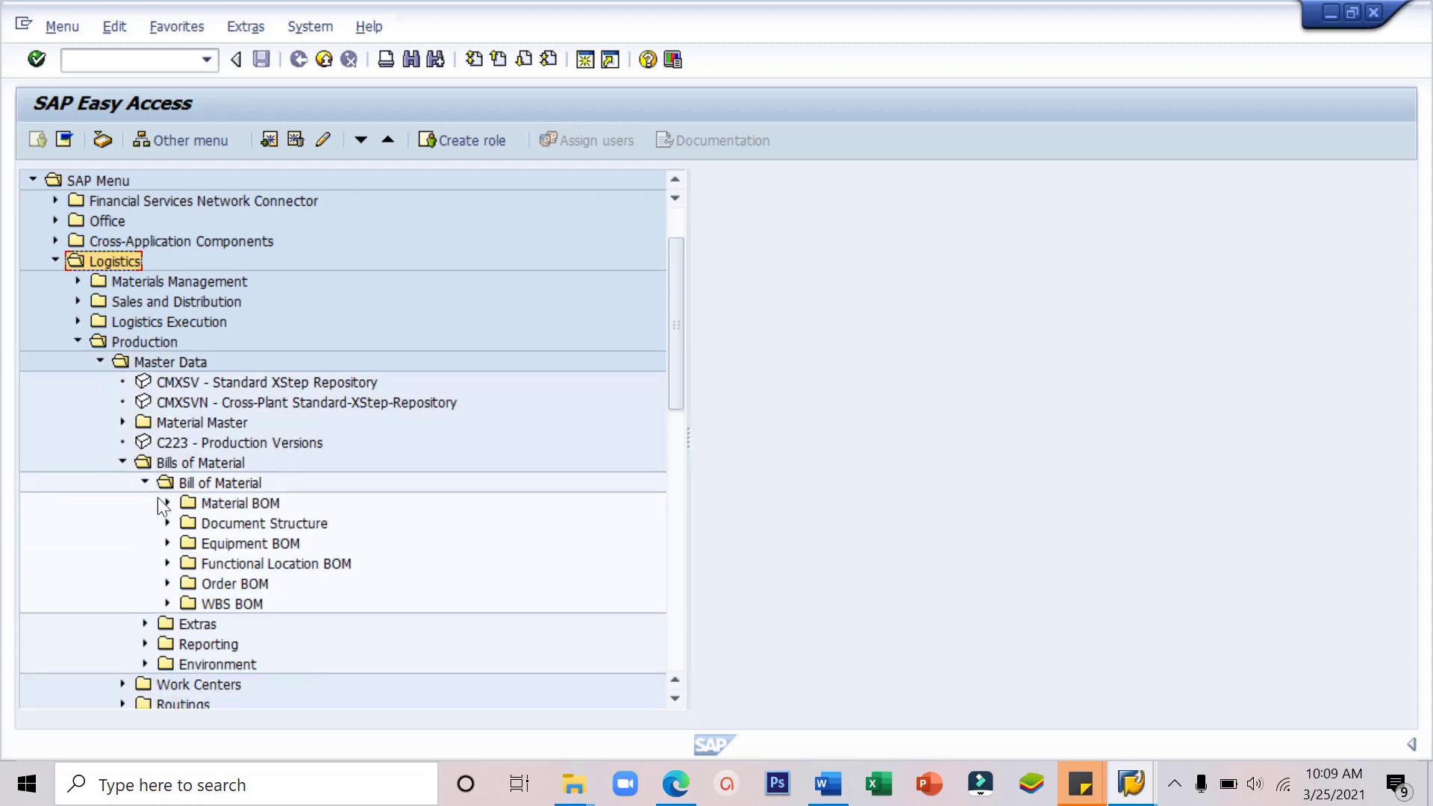
{"action": "left_click", "coordinate": [165, 504]}
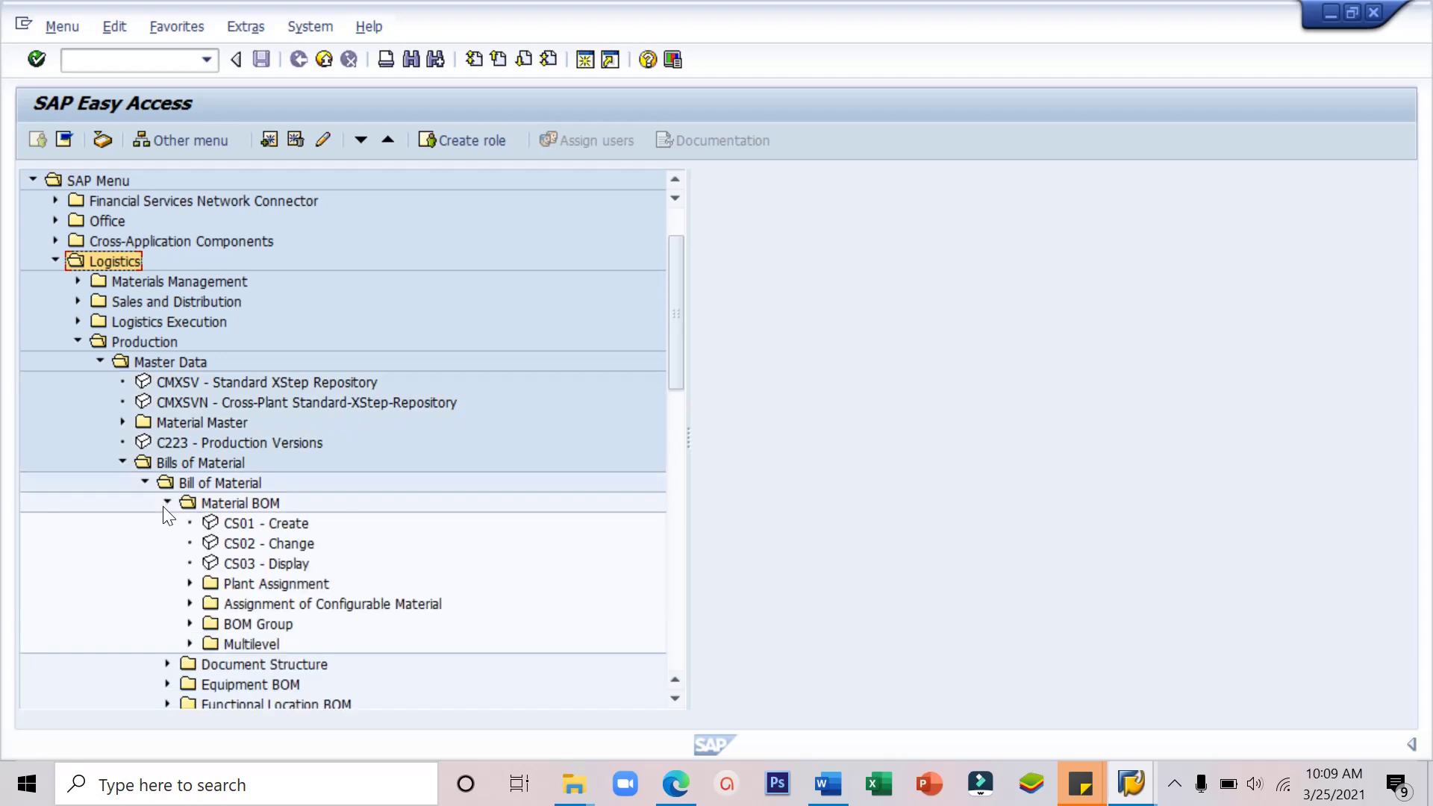
{"action": "left_click", "coordinate": [247, 563]}
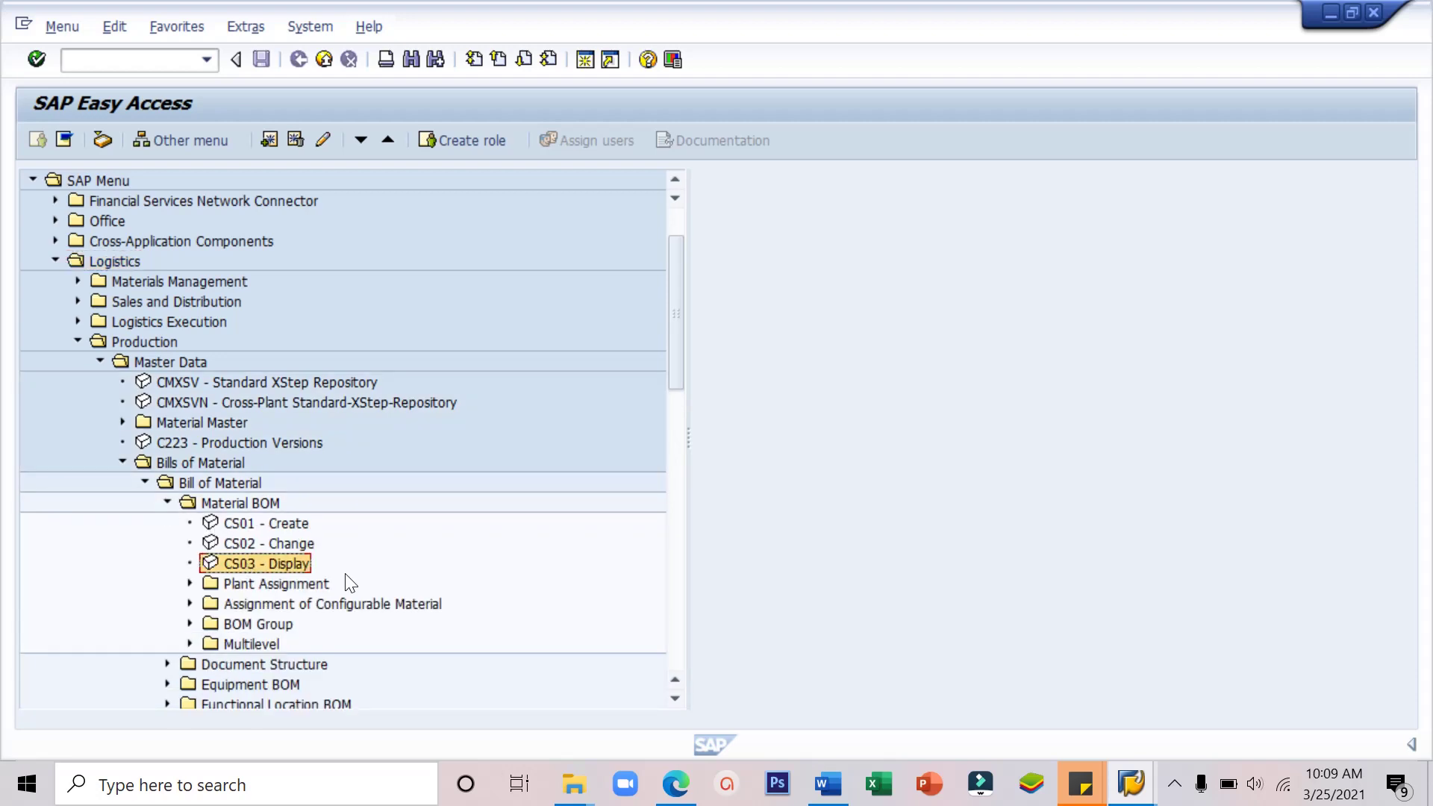
{"action": "double_click", "coordinate": [302, 570]}
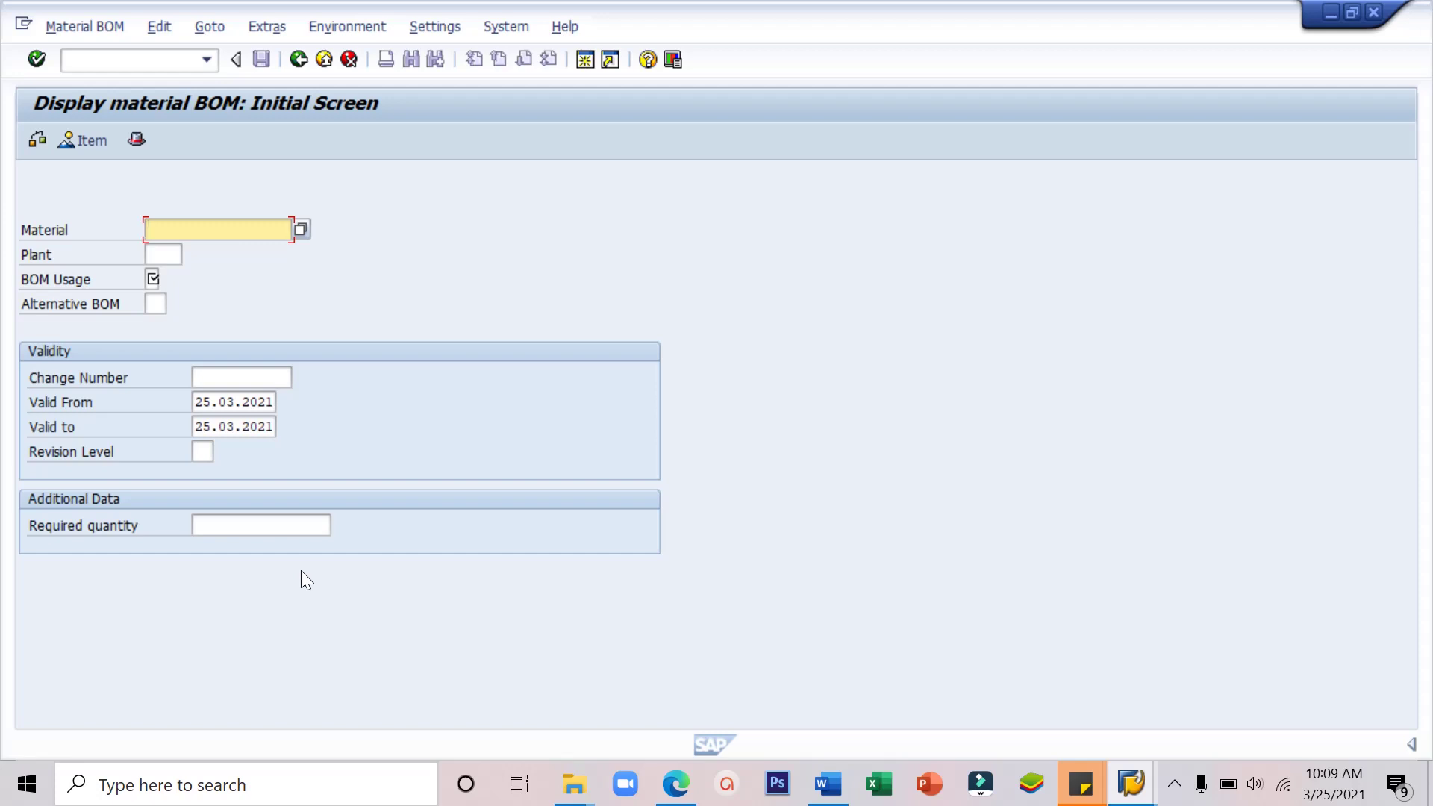
- Display the BOM of material R-FH100 for plant 1000 with BOM usage 1
{"action": "key", "text": "Caps_Lock"}
{"action": "type", "text": "R-FH1"}
{"action": "type", "text": "00"}
{"action": "left_click", "coordinate": [170, 252]}
{"action": "type", "text": "1000"}
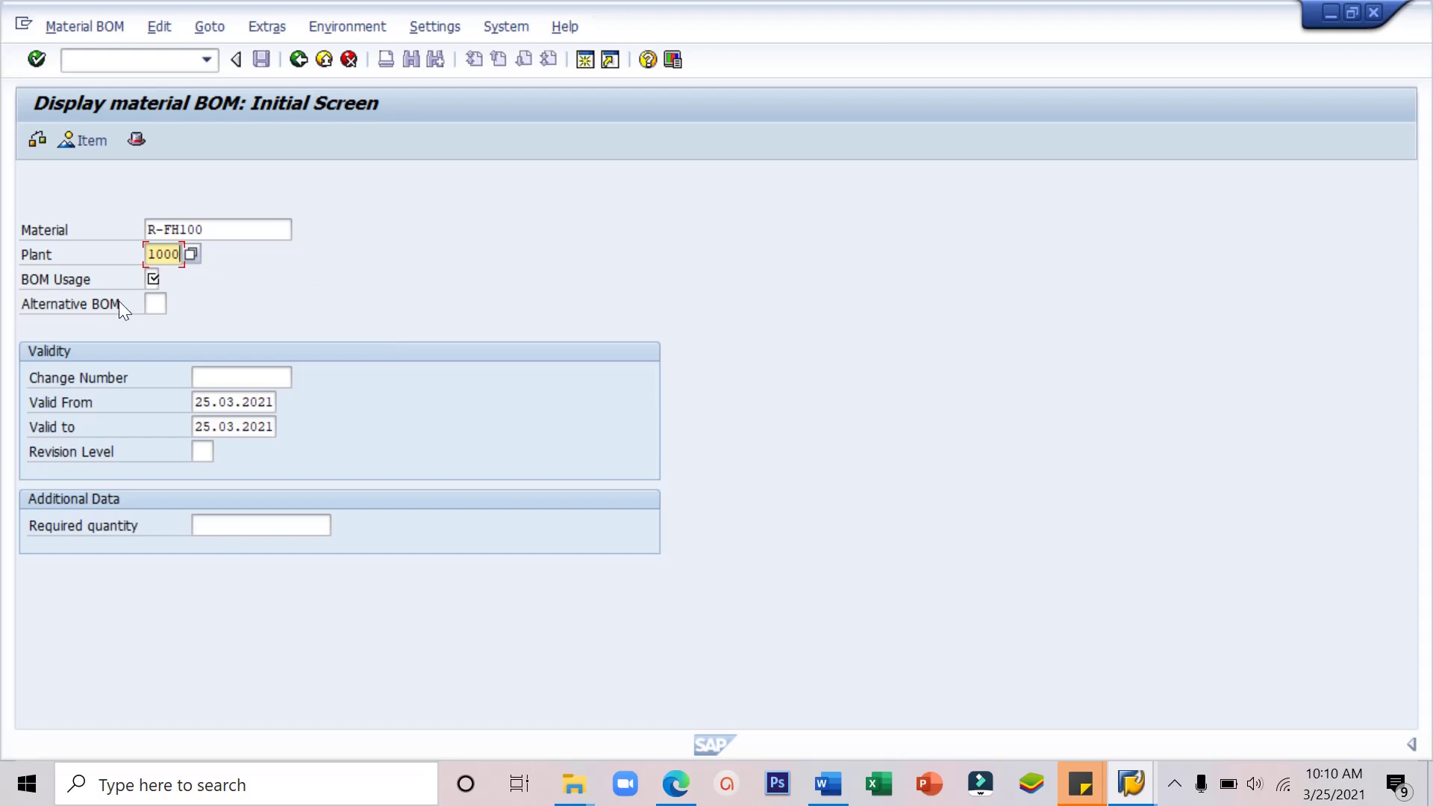
{"action": "left_click", "coordinate": [151, 280]}
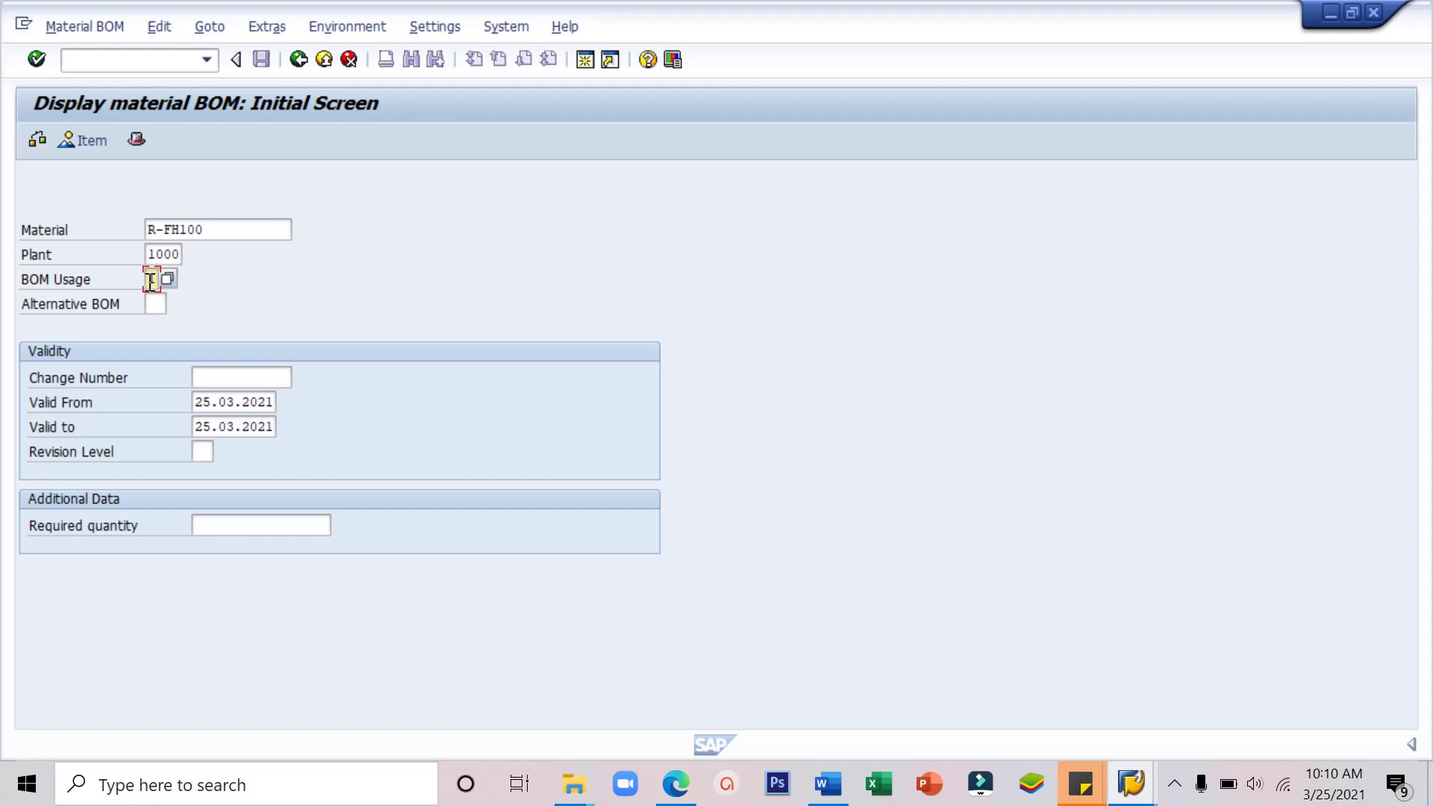
{"action": "type", "text": "1"}
{"action": "key", "text": "Return"}
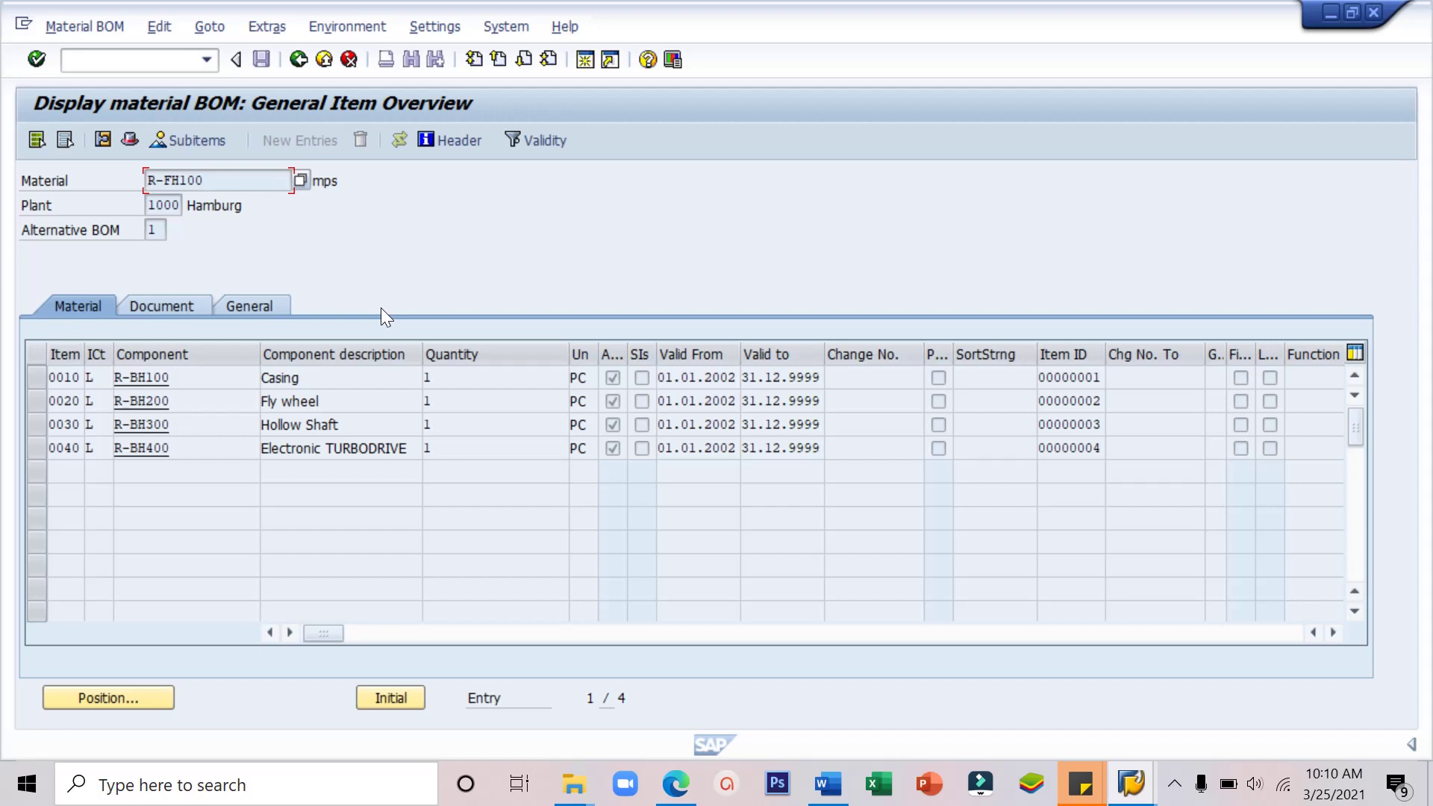
- Examine the alternative BOM and the component descriptions listed in the R-FH100 item overview
{"action": "key", "text": "Tab"}
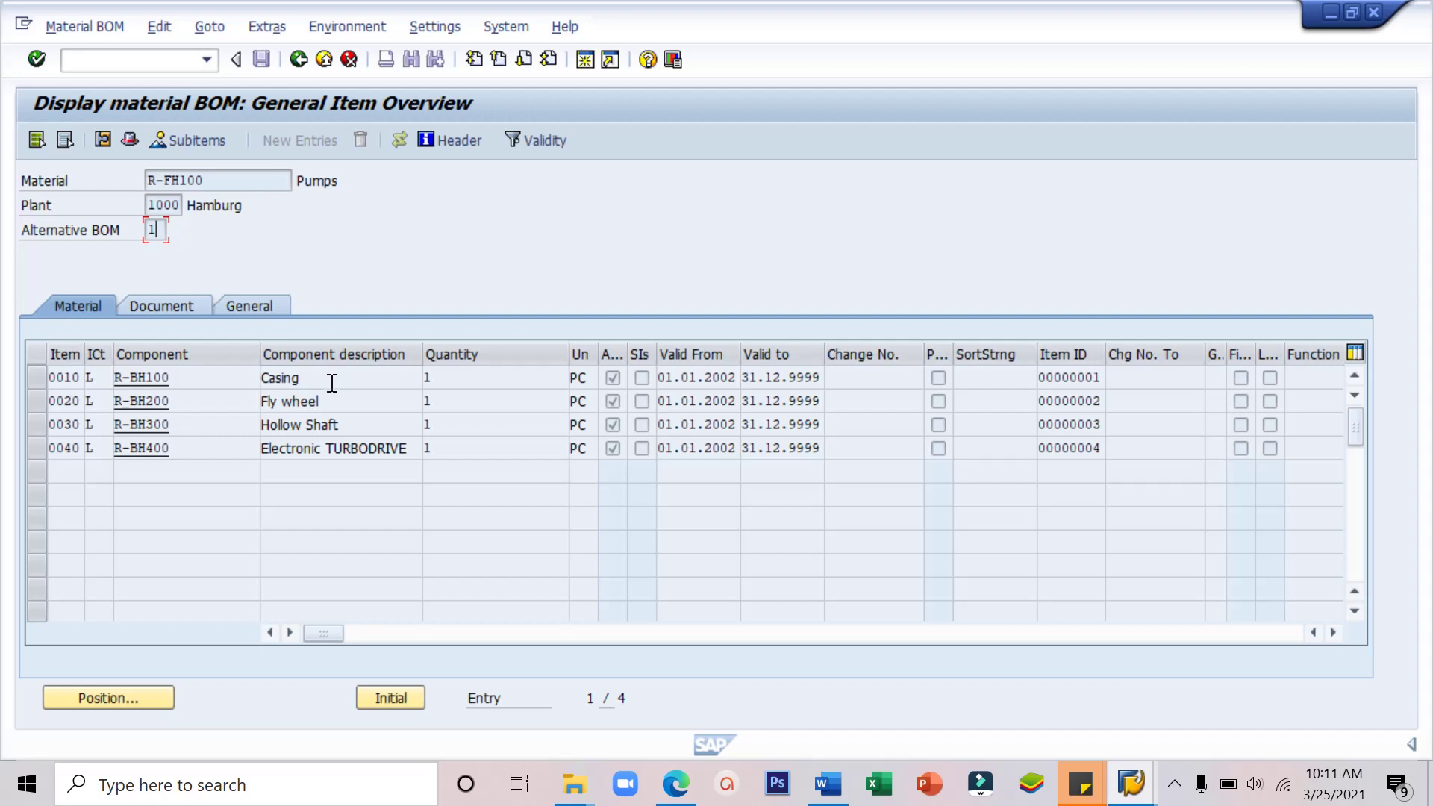
{"action": "left_click", "coordinate": [331, 380]}
{"action": "left_click", "coordinate": [338, 405]}
{"action": "left_click", "coordinate": [339, 425]}
{"action": "left_click", "coordinate": [349, 450]}
{"action": "left_click", "coordinate": [339, 376]}
- Display the assembly of the Casing component R-BH100 with usage 1 and review its components
{"action": "left_click", "coordinate": [31, 376]}
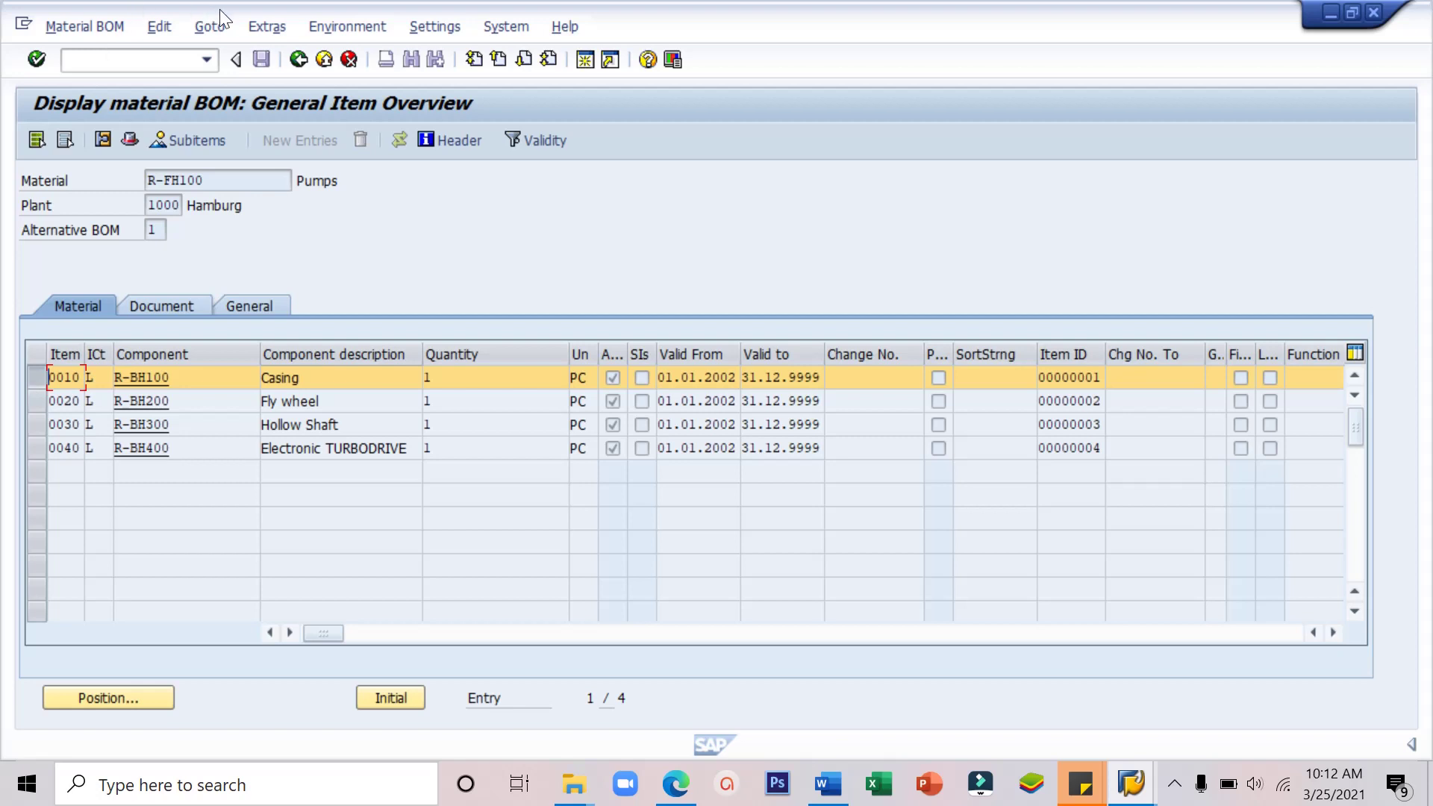
{"action": "left_click", "coordinate": [262, 25]}
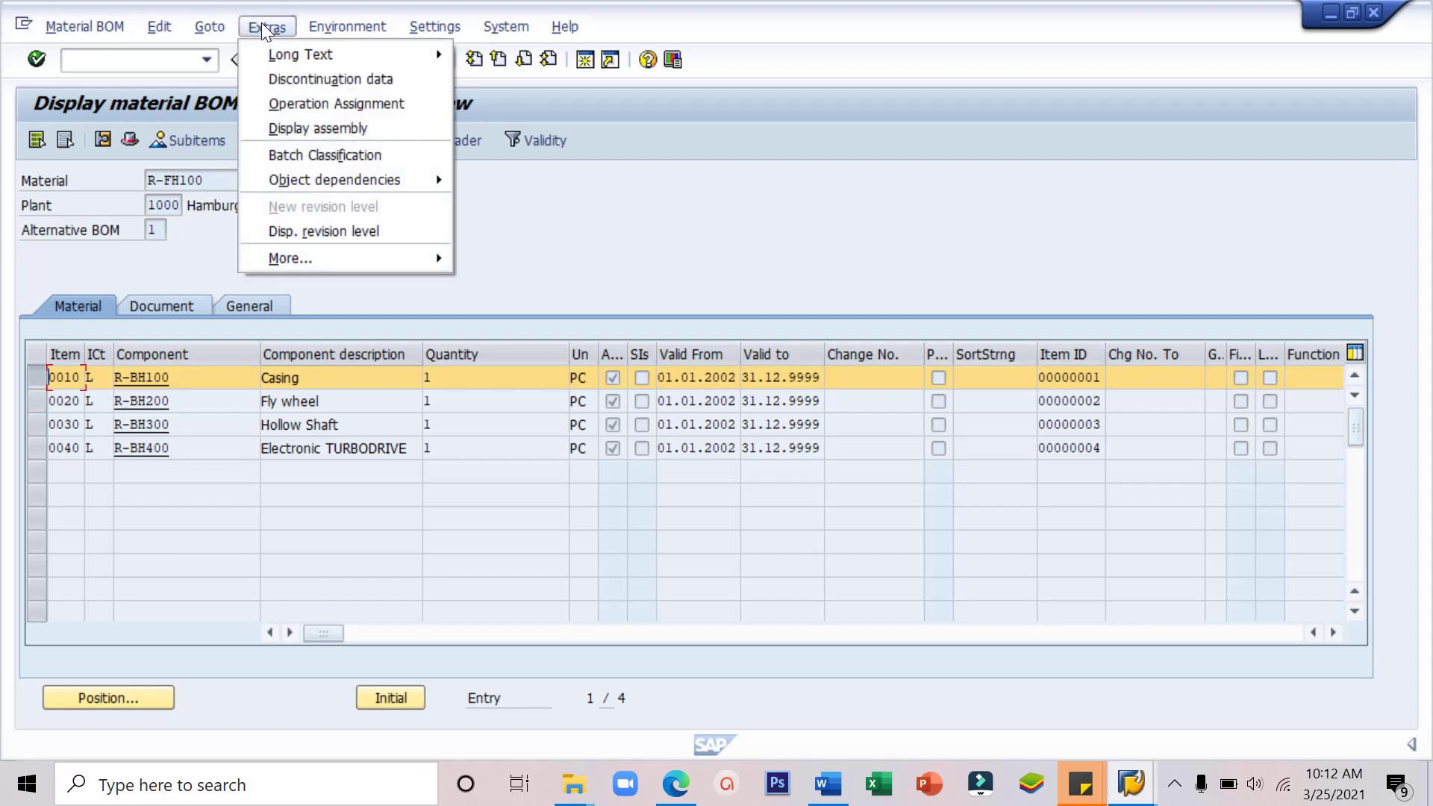
{"action": "left_click", "coordinate": [313, 131]}
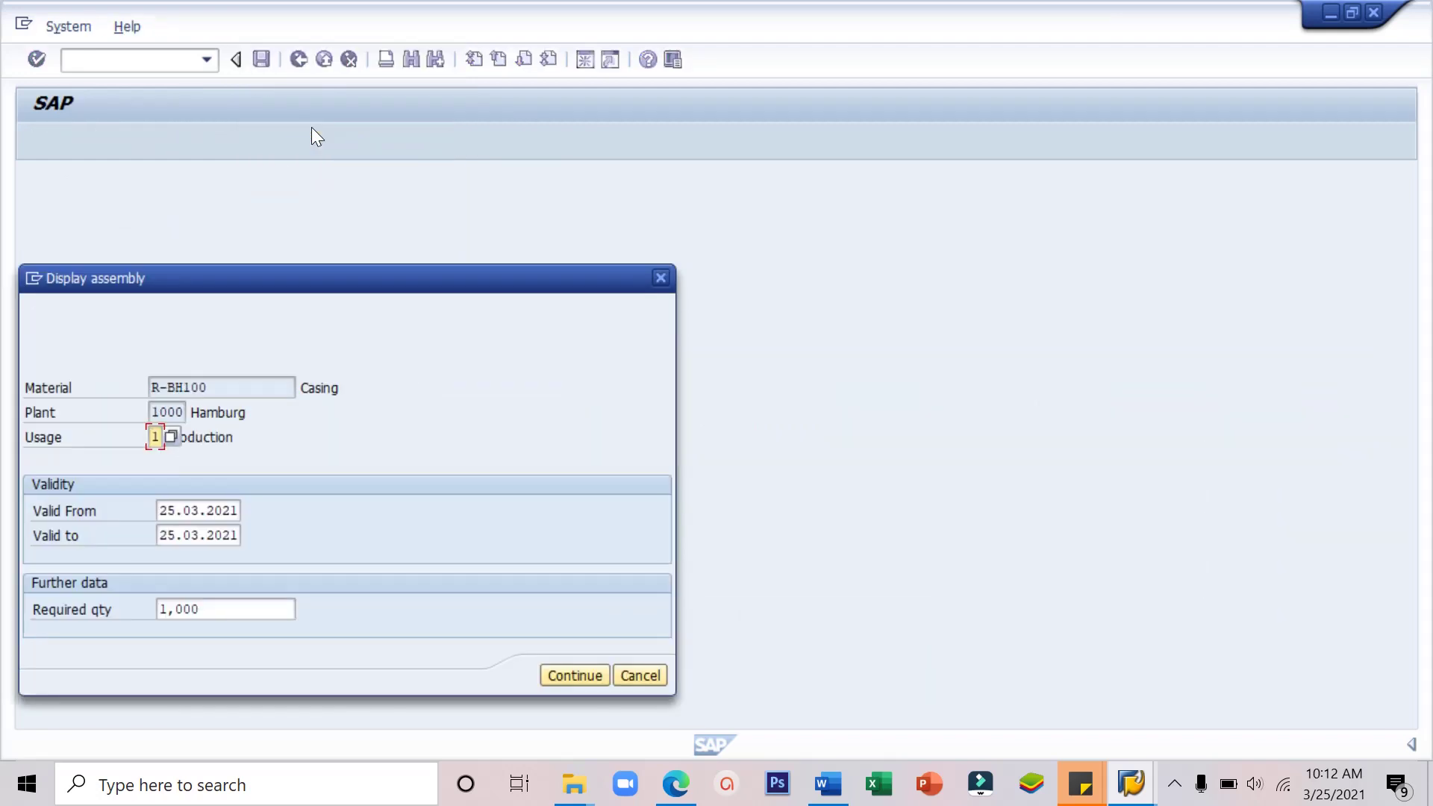
{"action": "left_click", "coordinate": [571, 676]}
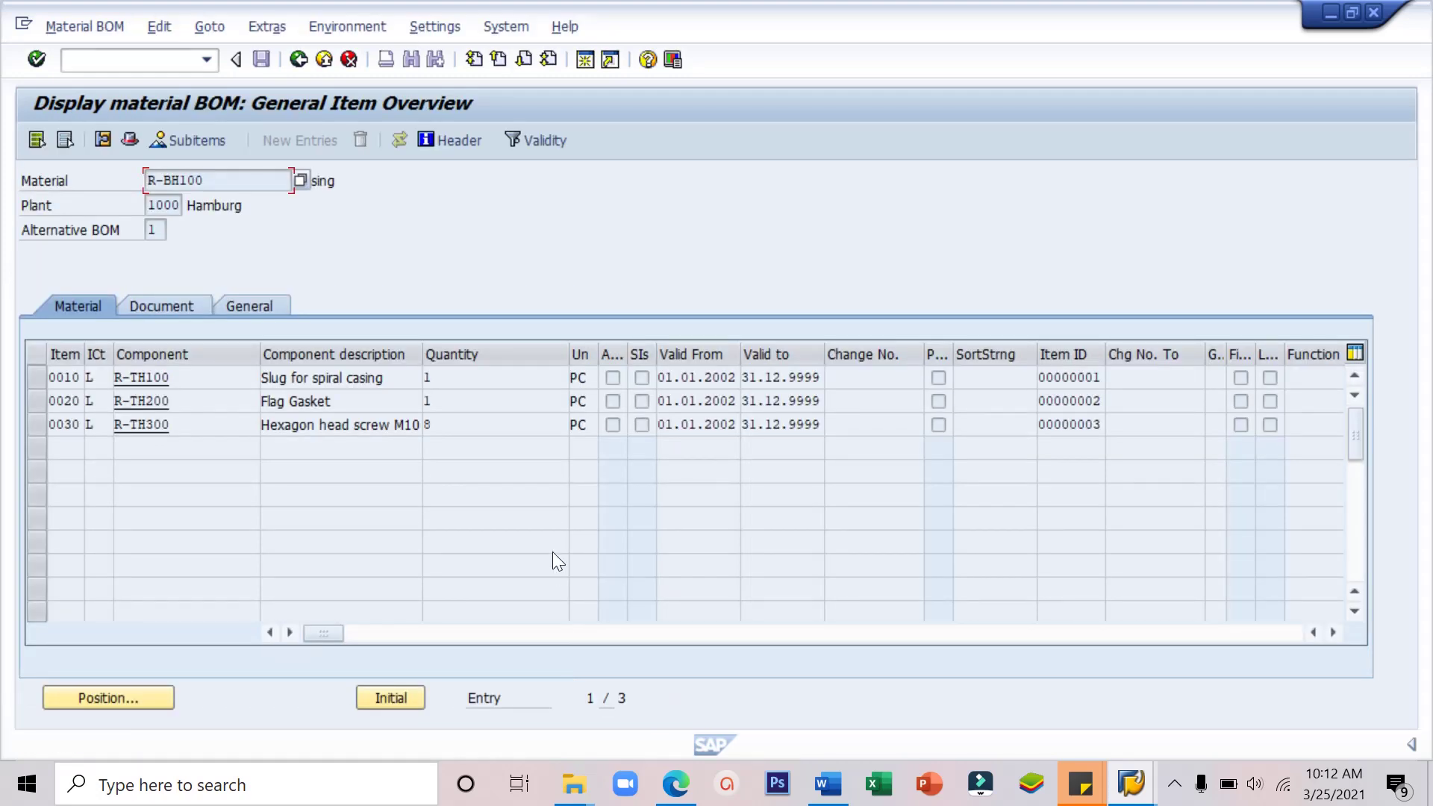
{"action": "left_click", "coordinate": [154, 230]}
{"action": "left_click", "coordinate": [356, 410]}
{"action": "left_click", "coordinate": [357, 424]}
- Try to display the assembly of component R-TH100, Slug for spiral casing, with usage 1
{"action": "left_click", "coordinate": [41, 373]}
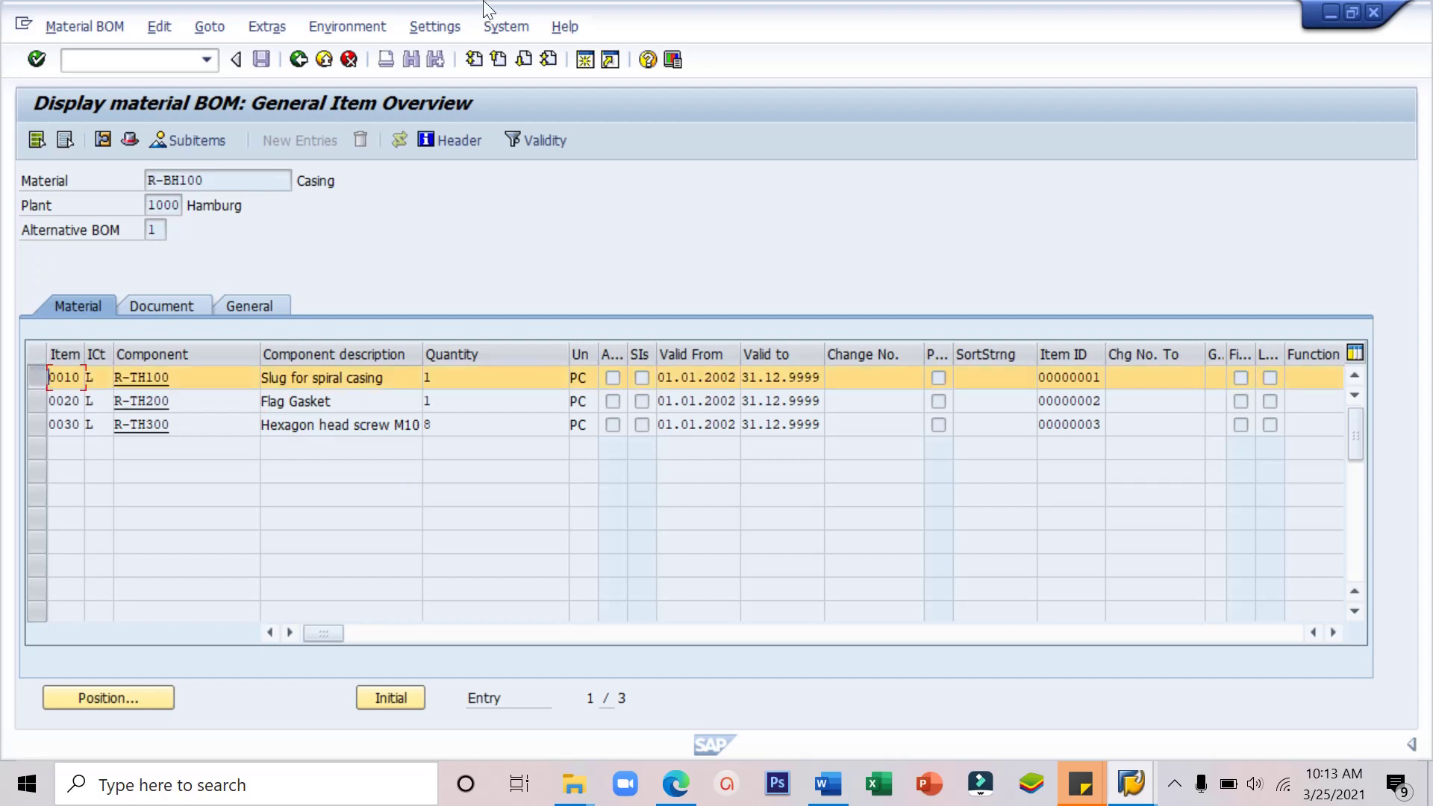
{"action": "left_click", "coordinate": [282, 27]}
{"action": "left_click", "coordinate": [301, 121]}
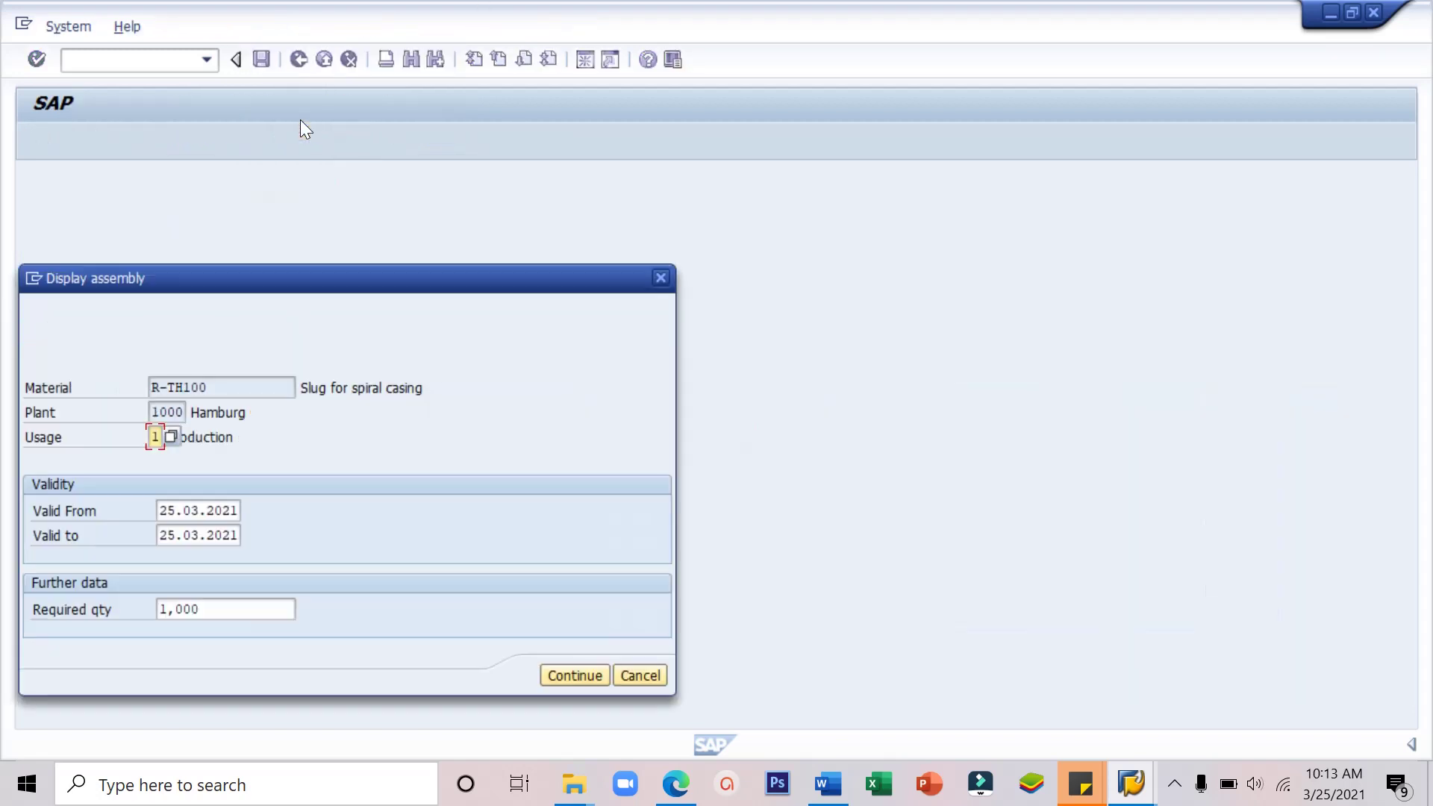
{"action": "left_click", "coordinate": [557, 678]}
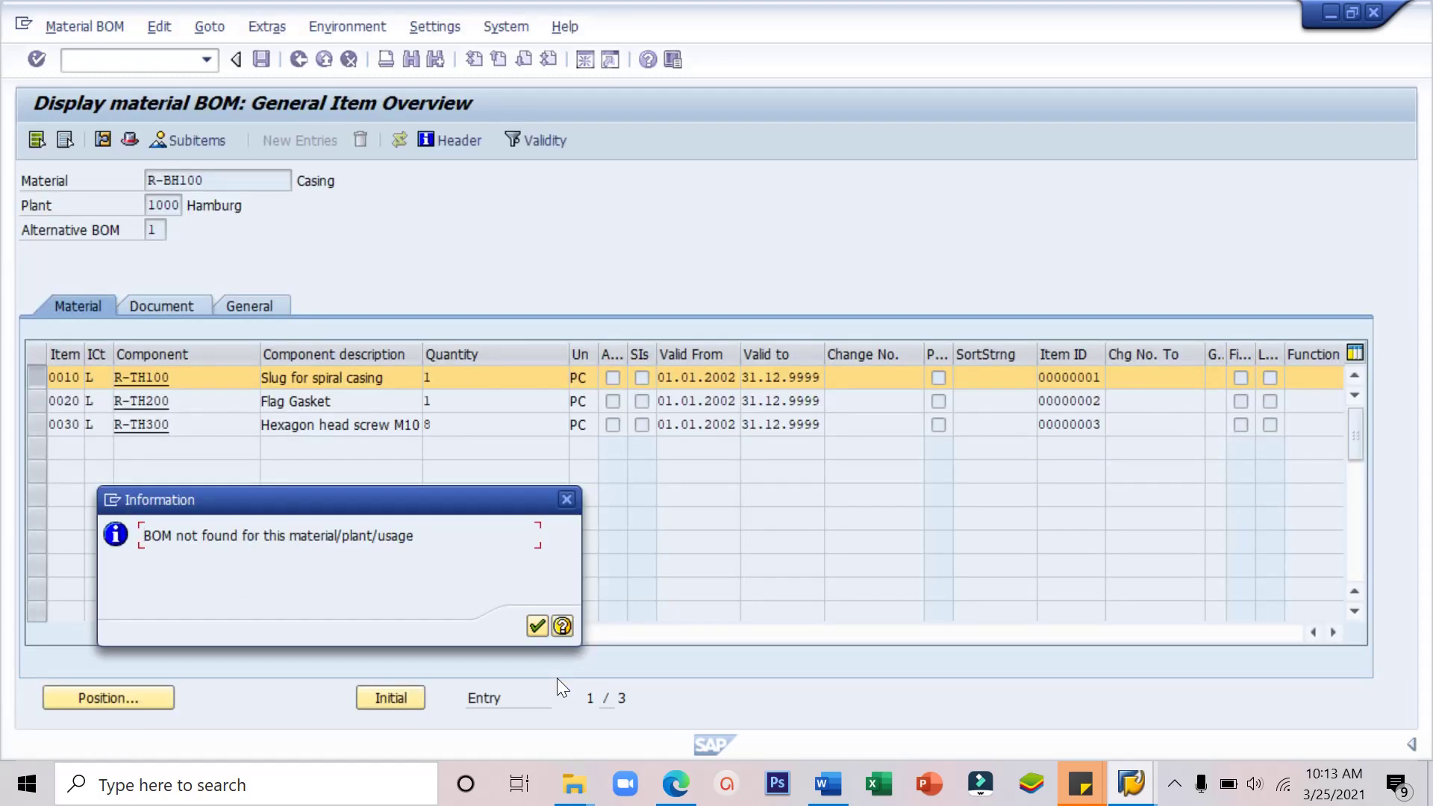
{"action": "left_click", "coordinate": [567, 500]}
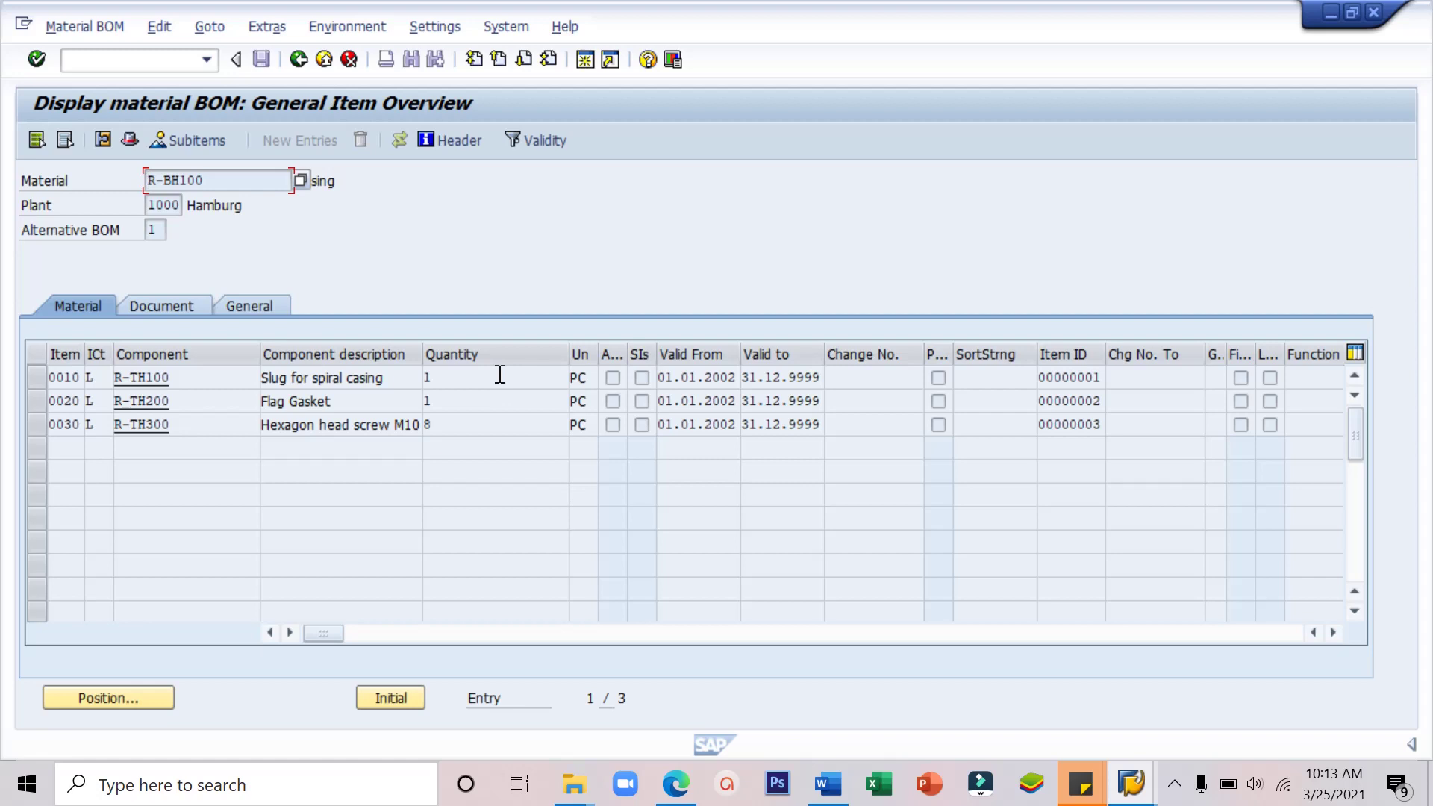
- Return to the R-FH100 BOM and display the assembly of the Fly wheel component R-BH200 with usage 1
{"action": "left_click", "coordinate": [303, 62]}
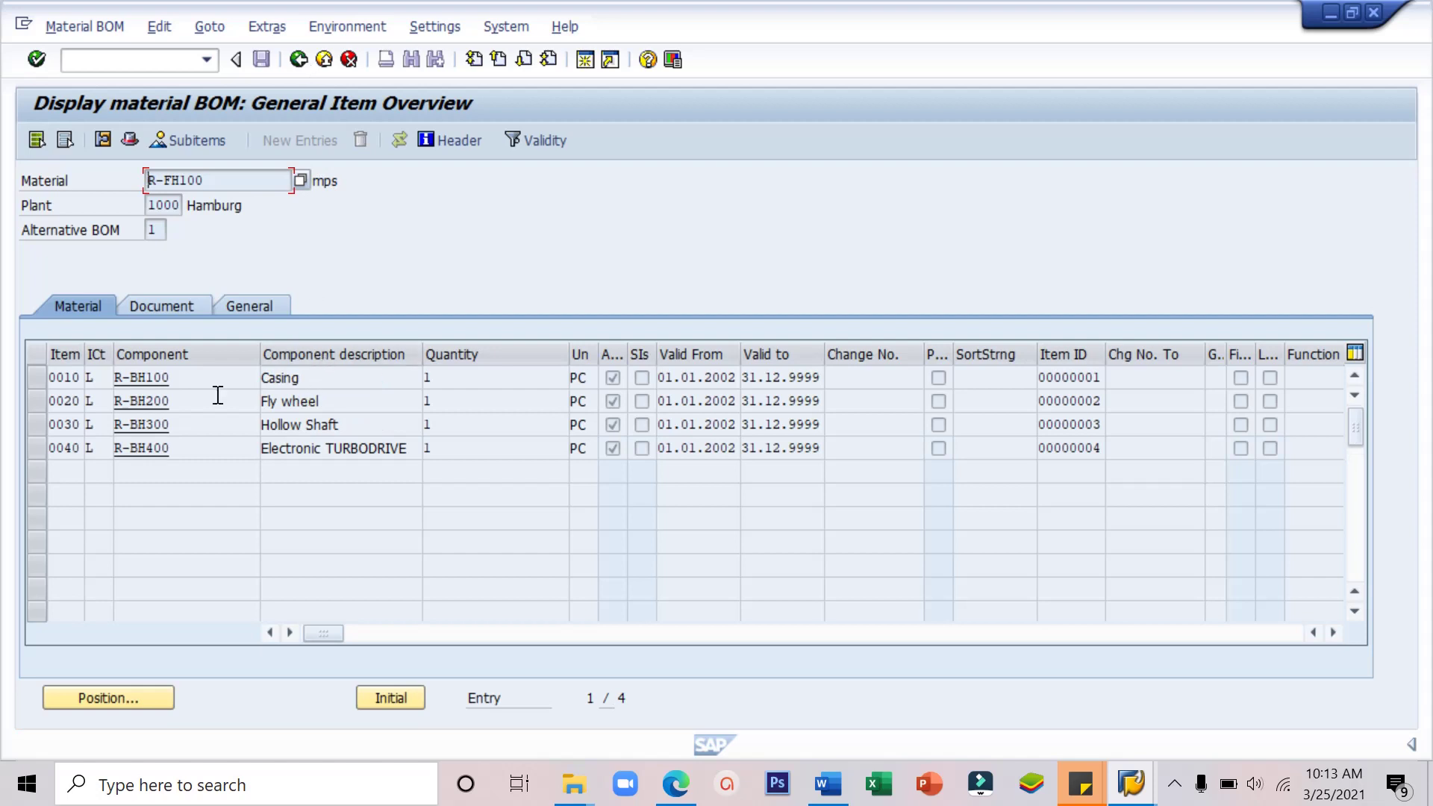
{"action": "left_click", "coordinate": [33, 402]}
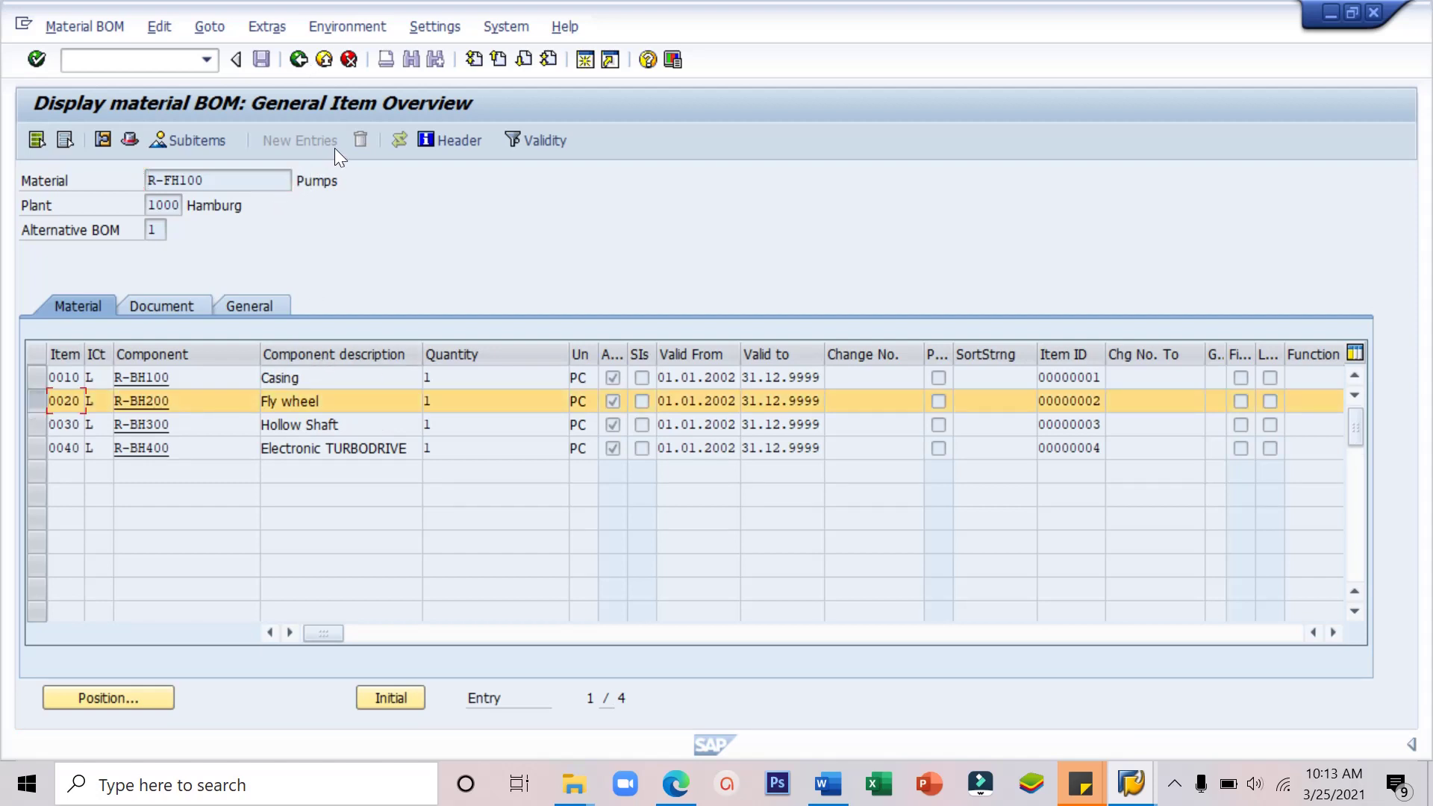
{"action": "left_click", "coordinate": [266, 25]}
{"action": "left_click", "coordinate": [300, 125]}
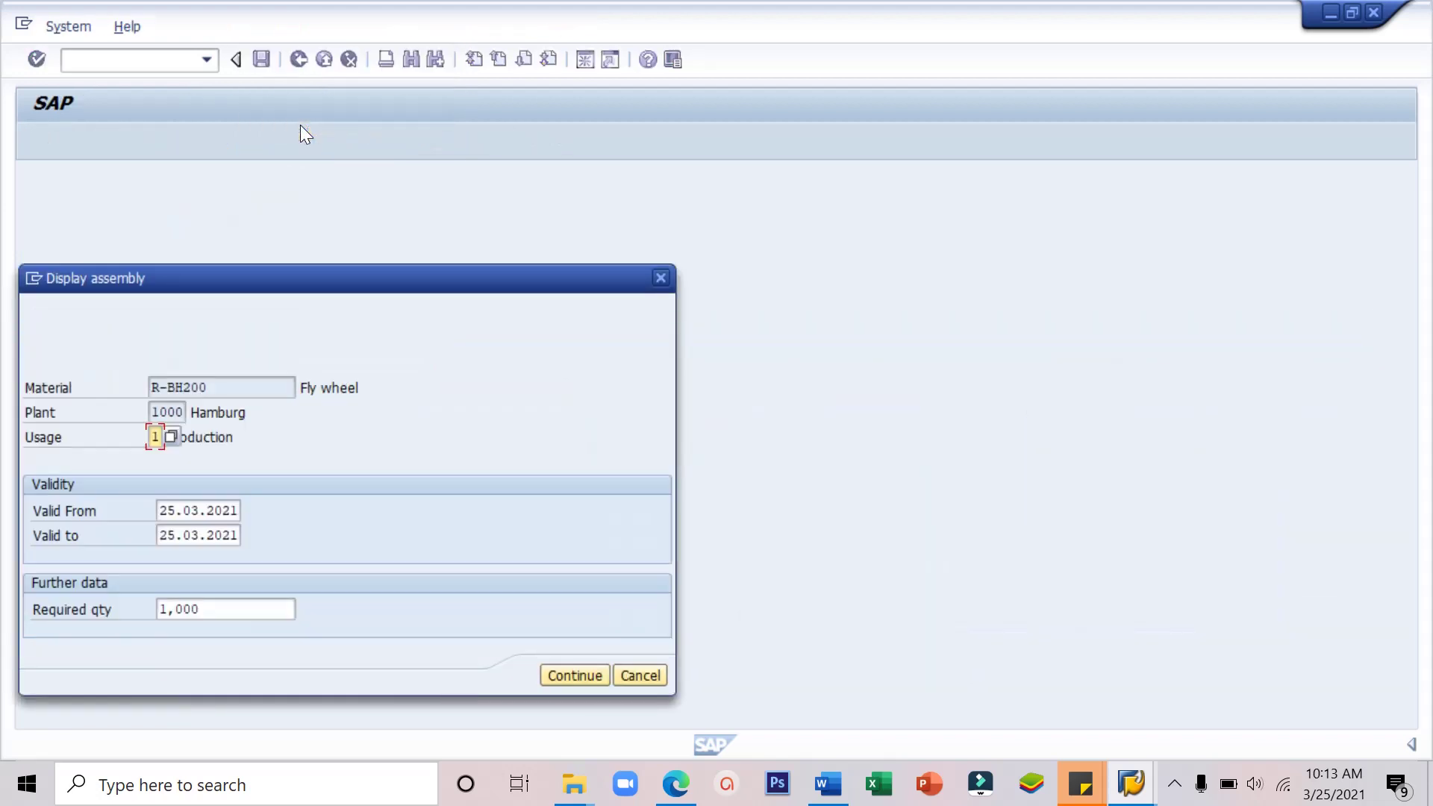
{"action": "left_click", "coordinate": [597, 668]}
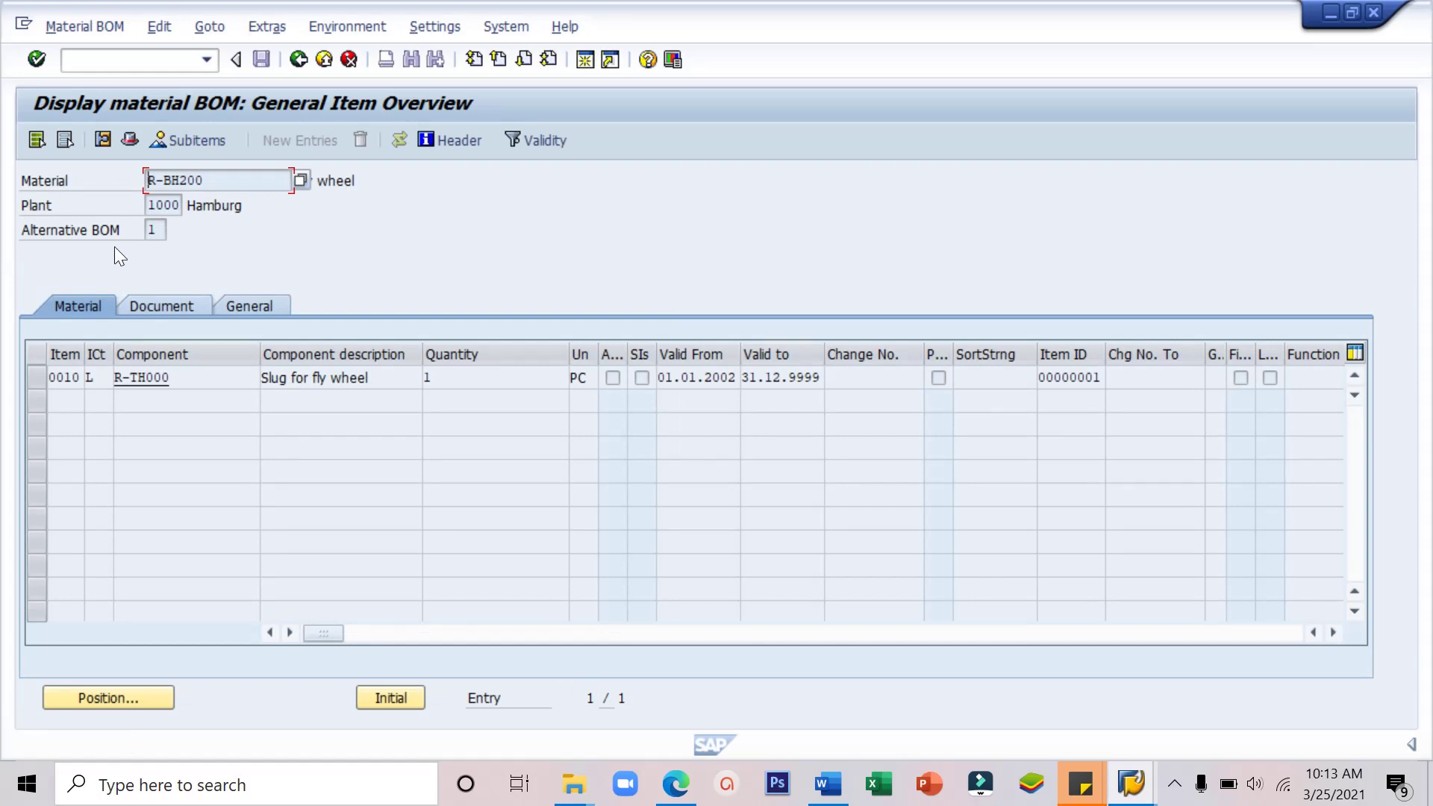
{"action": "left_click", "coordinate": [153, 232]}
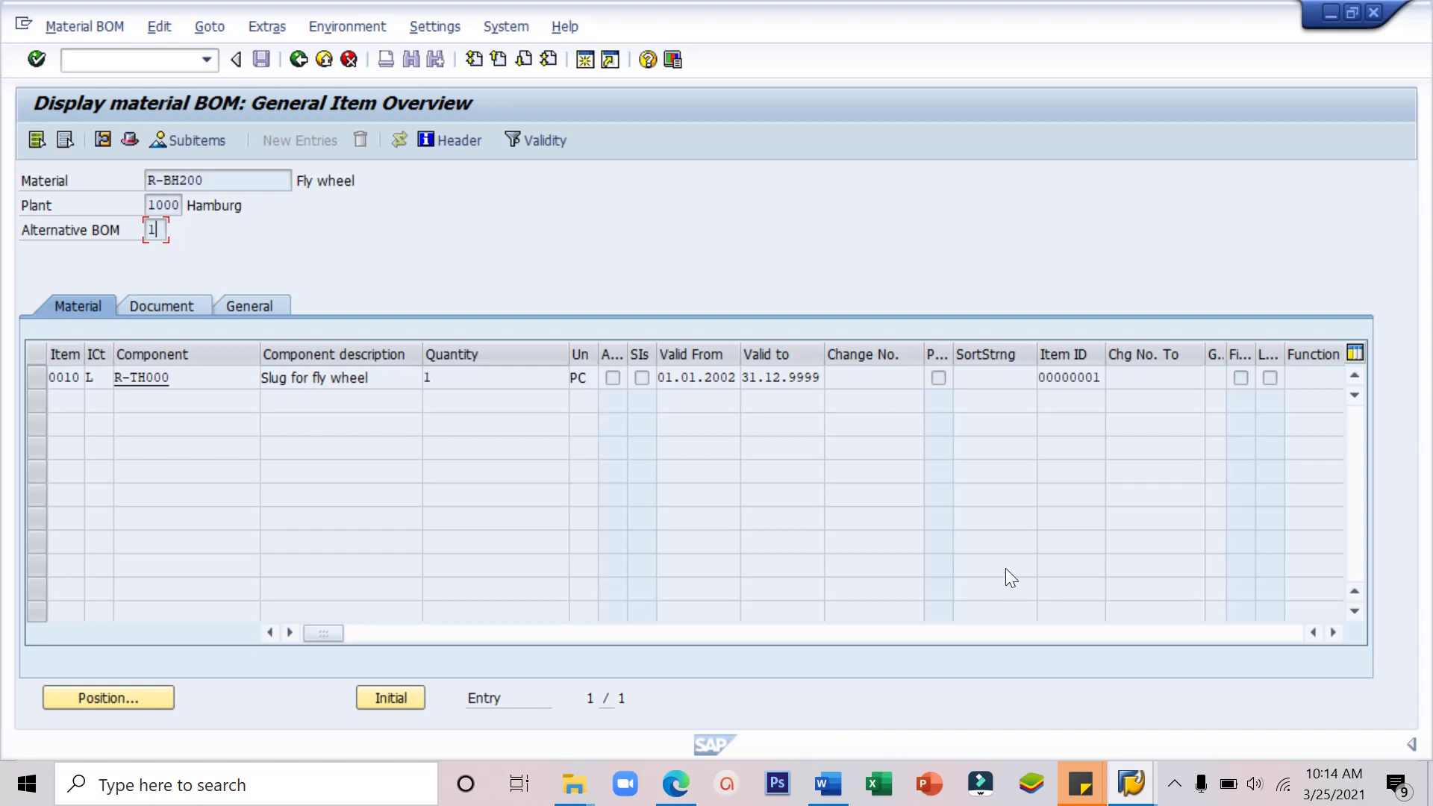
{"action": "left_click", "coordinate": [1176, 785]}
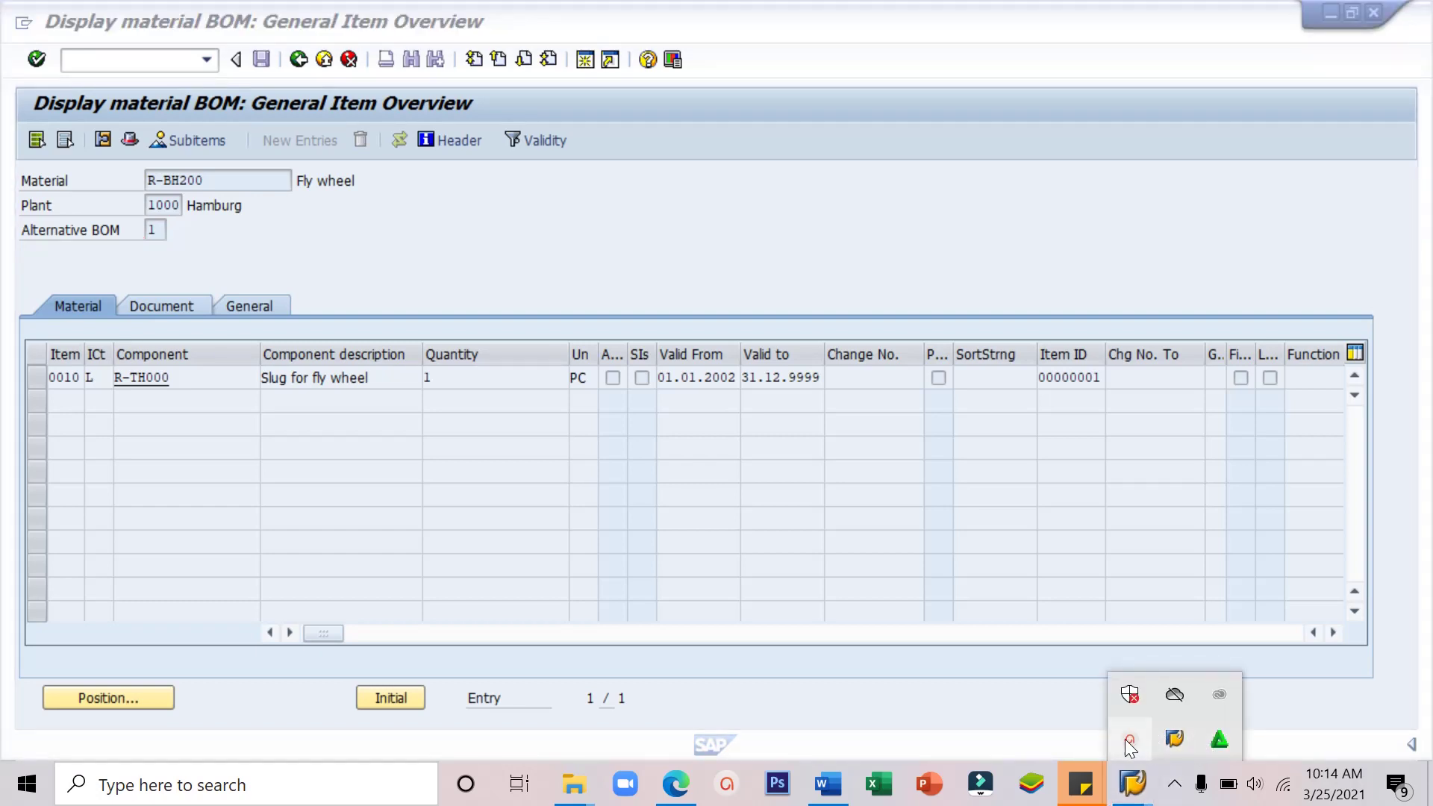